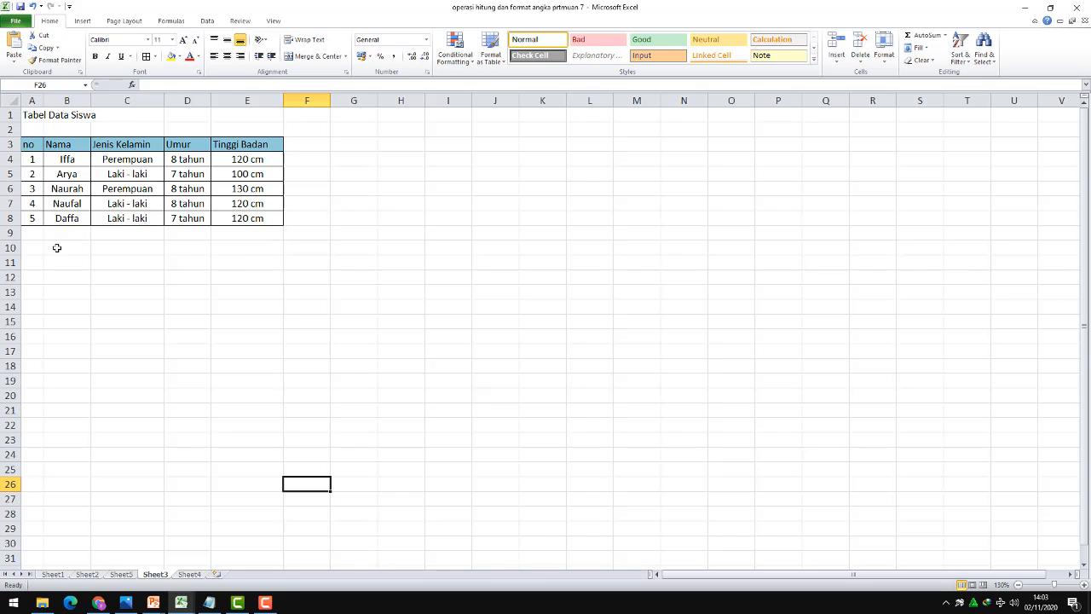
# - Fill row 9 below the table with number 6, the student's name, Laki - laki, 9 tahun and height 130
pyautogui.click(34, 235)
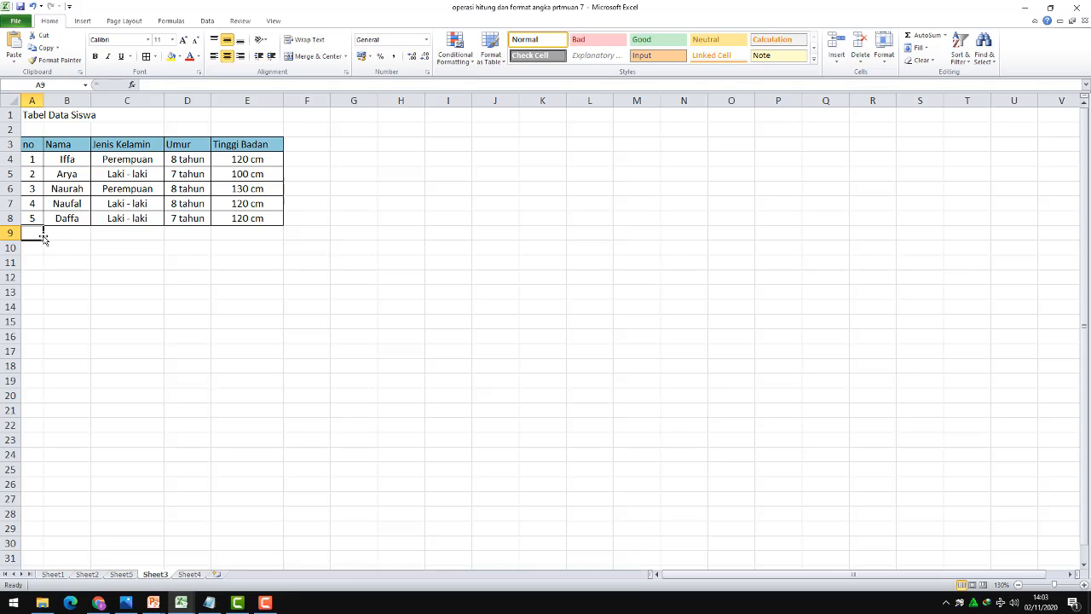
pyautogui.write('6')
pyautogui.click(60, 235)
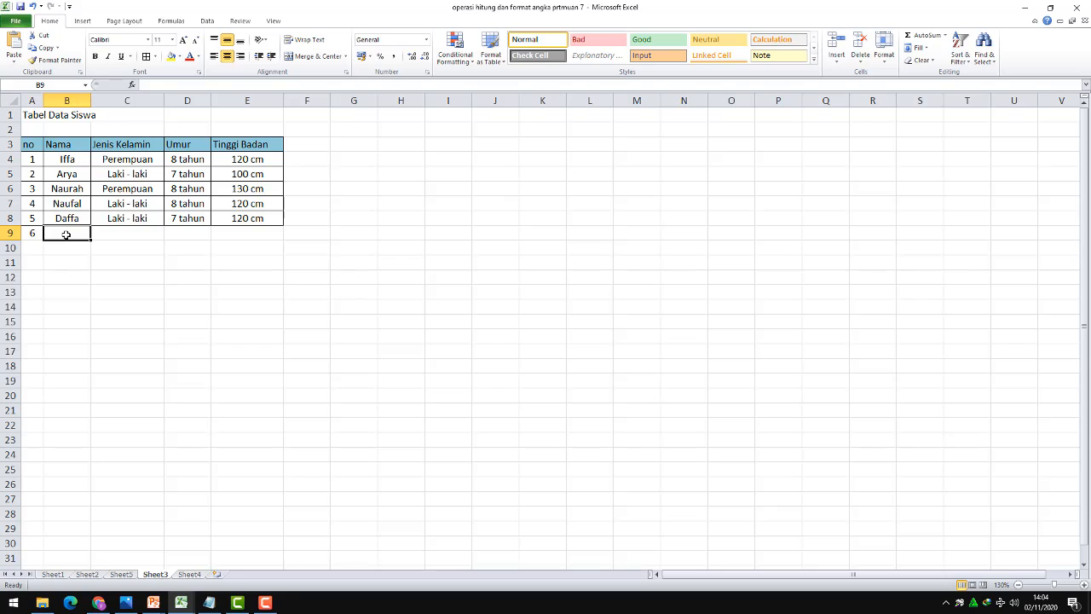
pyautogui.write('Fahmi')
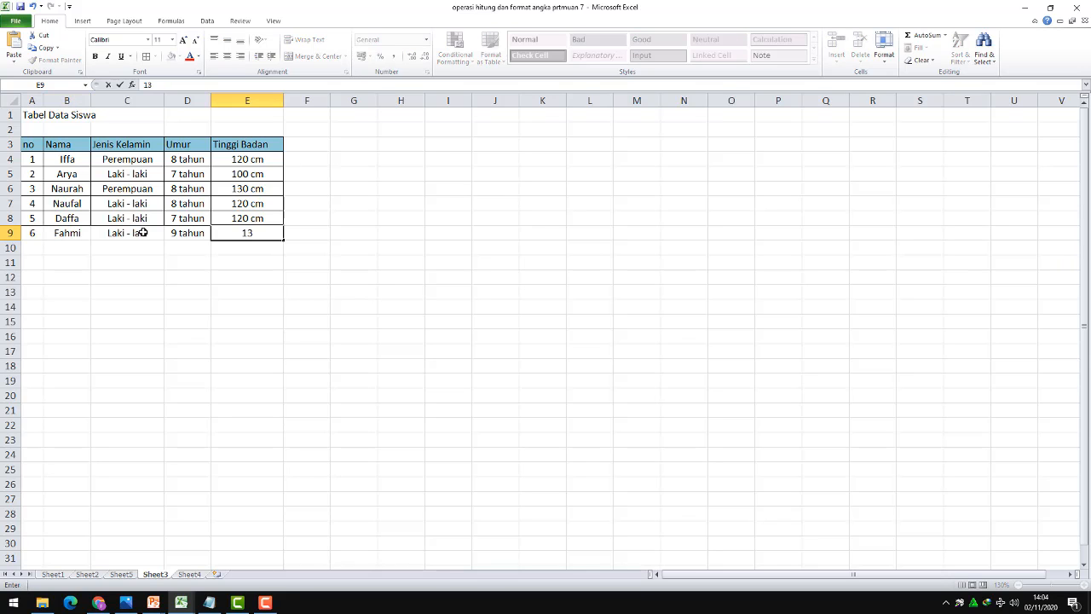
pyautogui.write('0')
pyautogui.hotkey('ctrl', 'Return')
pyautogui.click(210, 265)
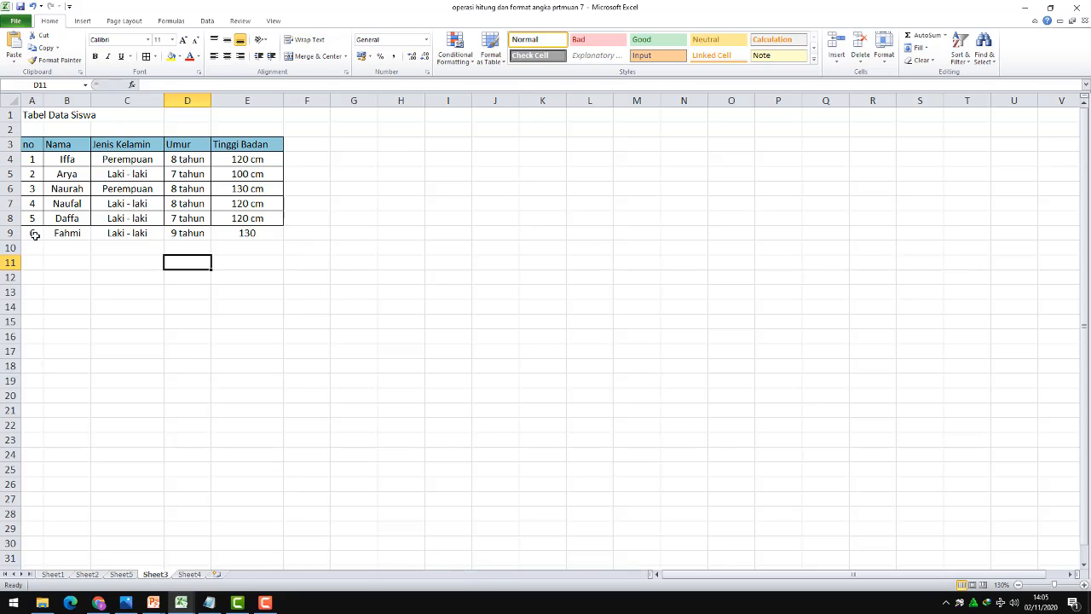
# - Apply all borders to the sixth student's row, A9:E9
pyautogui.moveTo(30, 233); pyautogui.dragTo(243, 233)
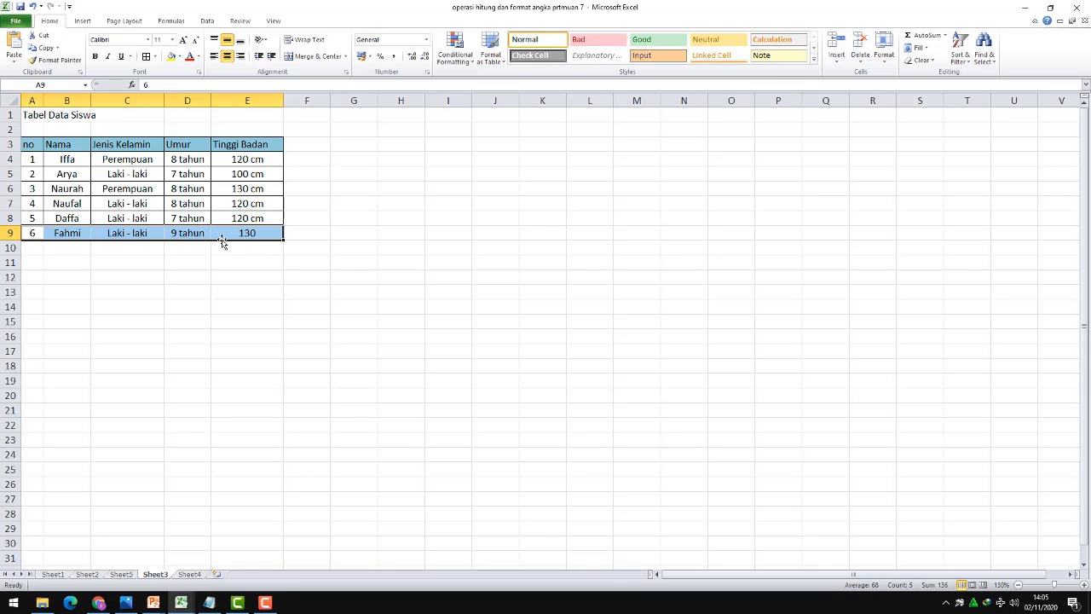
pyautogui.click(155, 57)
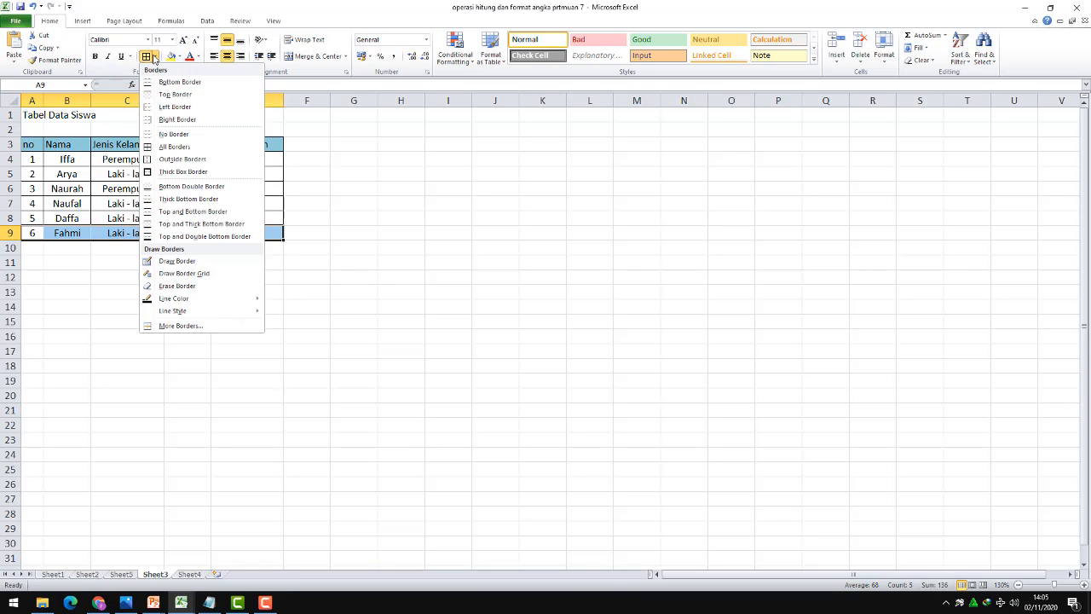
pyautogui.click(174, 146)
pyautogui.click(187, 301)
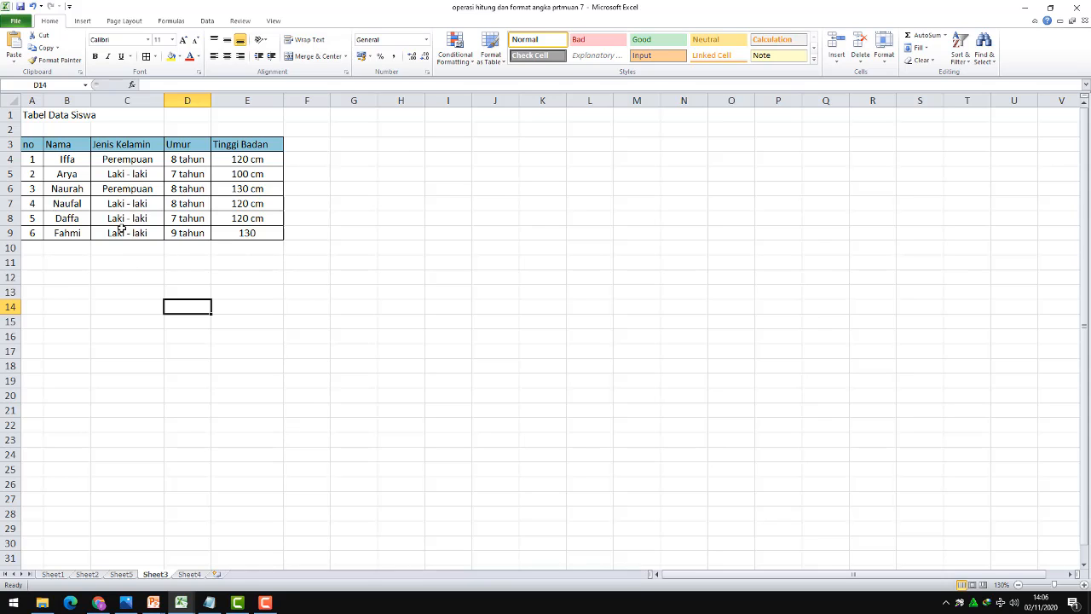
# - Try inserting blank cells at A8:E8 with the existing cells shifted down, and undo the insertion
pyautogui.moveTo(28, 219); pyautogui.dragTo(234, 219)
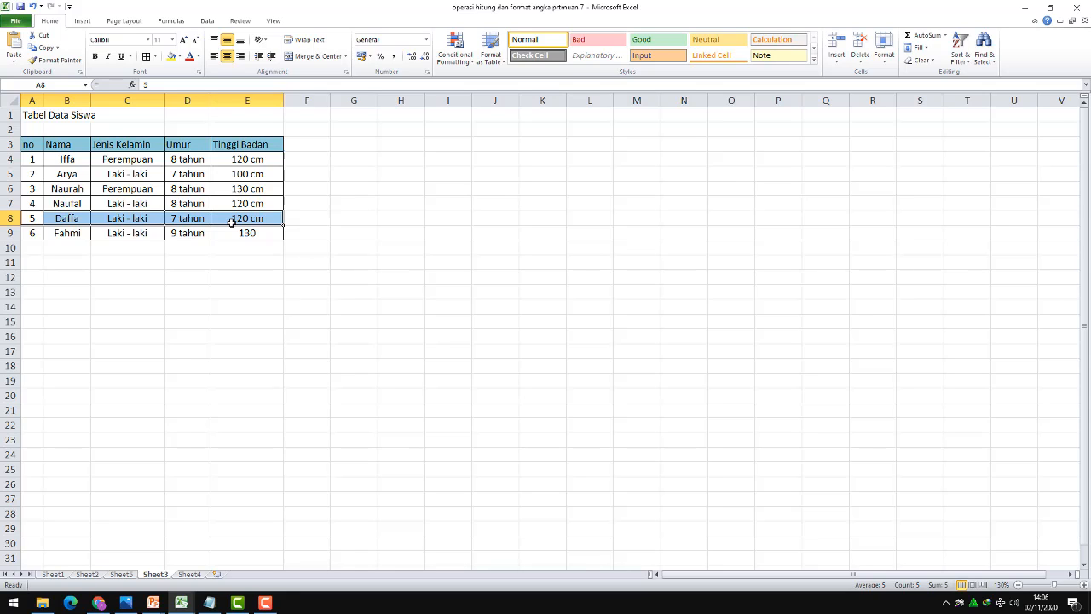
pyautogui.click(837, 62)
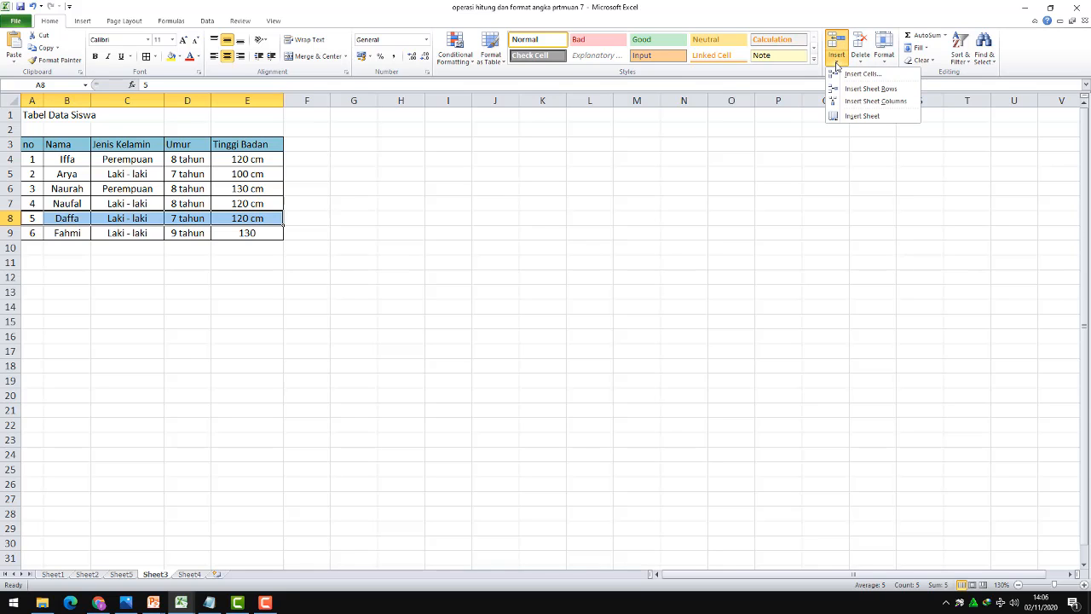
pyautogui.click(875, 75)
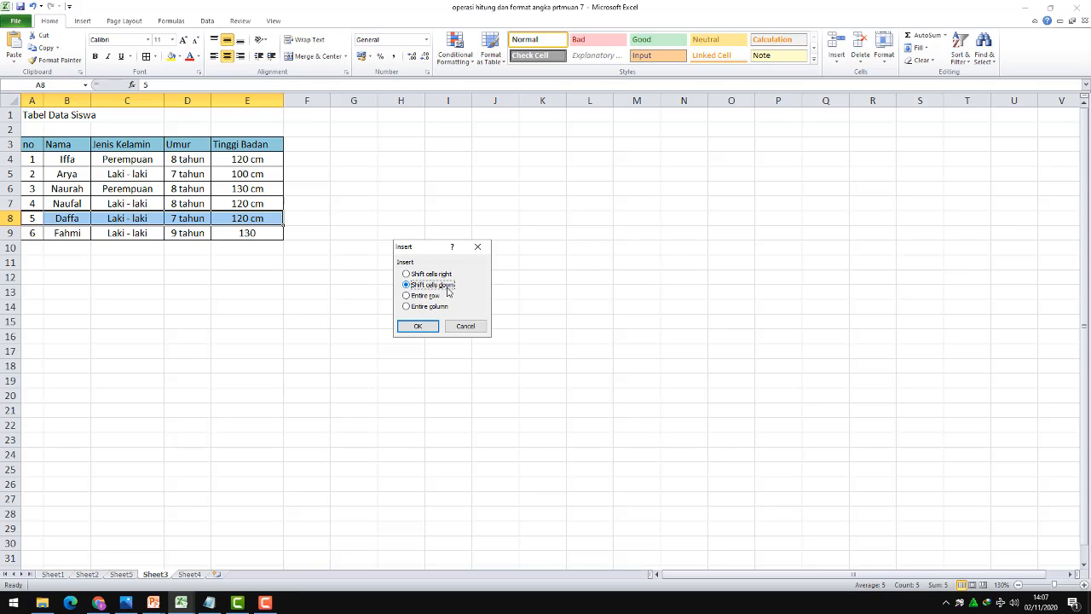
pyautogui.click(418, 327)
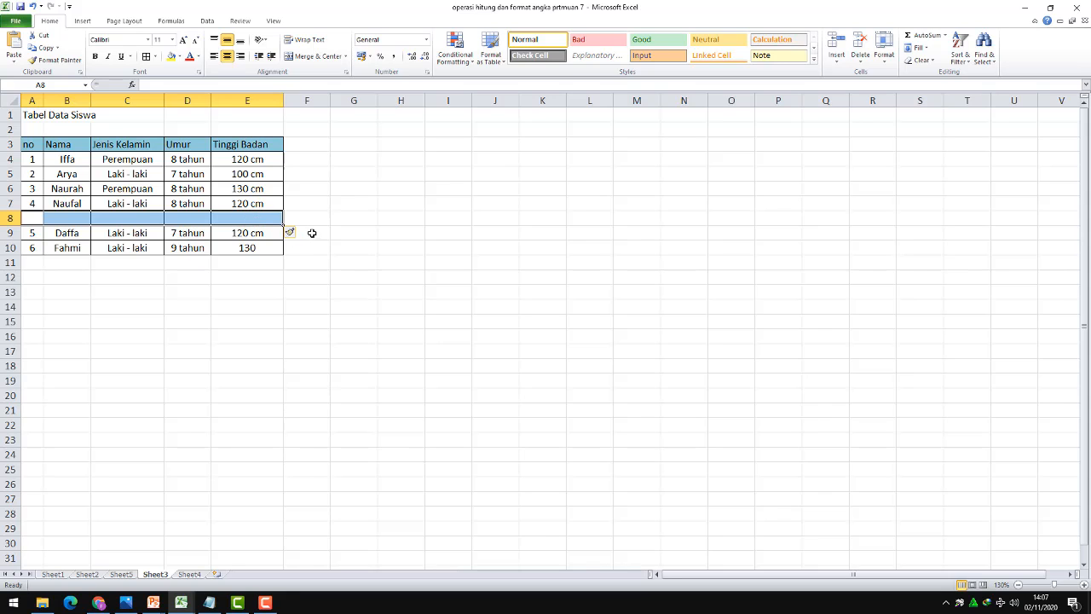
pyautogui.hotkey('ctrl', 'z')
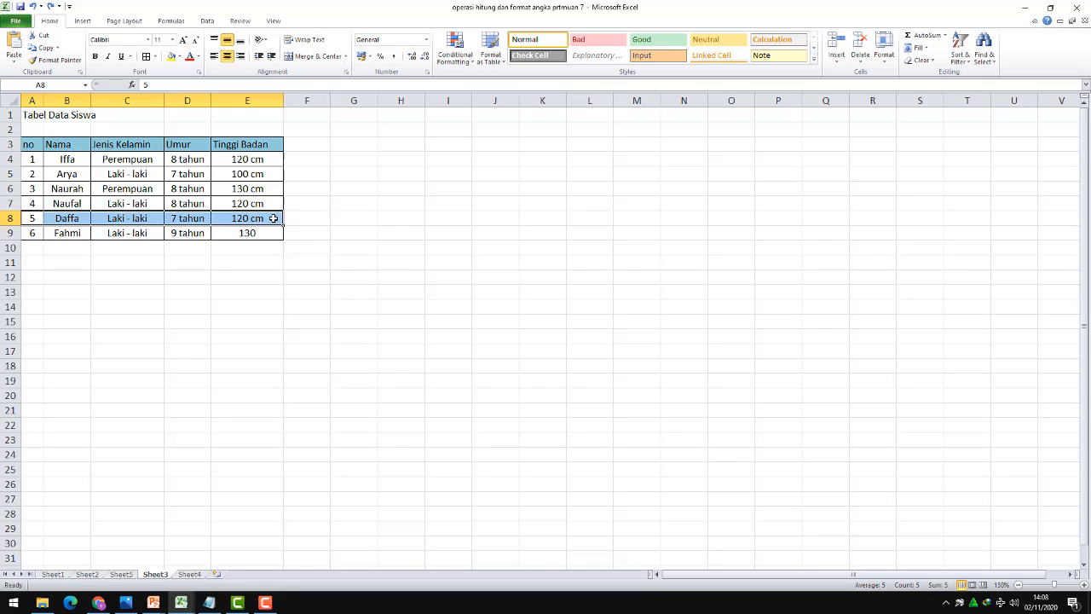
# - Insert blank cells at A8:E8, shifting the existing cells down
pyautogui.rightClick(273, 218)
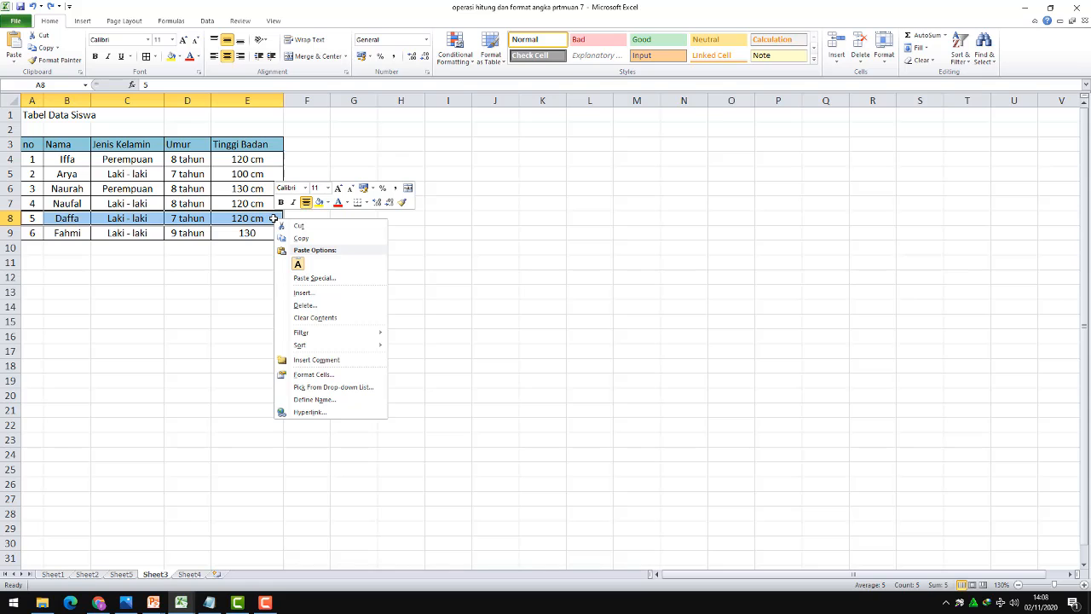
pyautogui.click(303, 293)
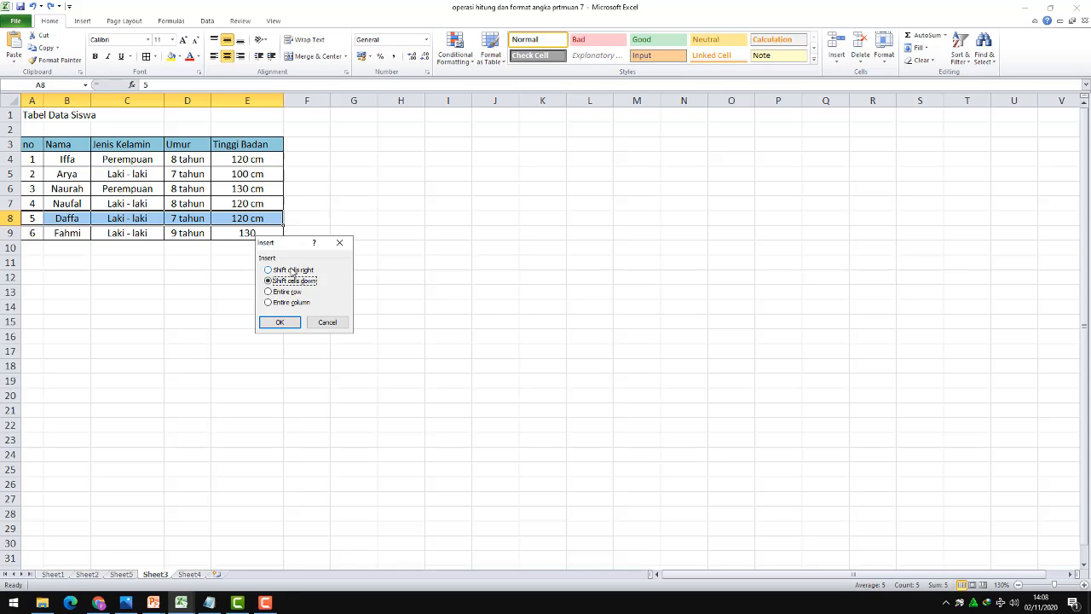
pyautogui.click(280, 323)
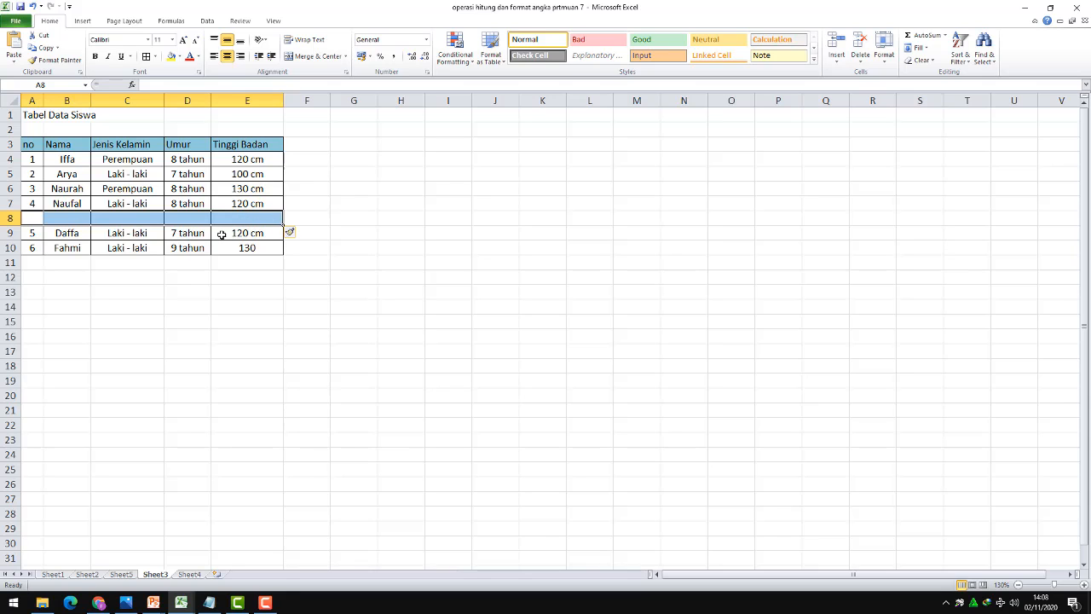
# - Fill the blank row 8 with number 5, the student's name, Laki - laki, 9 tahun and 120 cm
pyautogui.write('5')
pyautogui.click(53, 215)
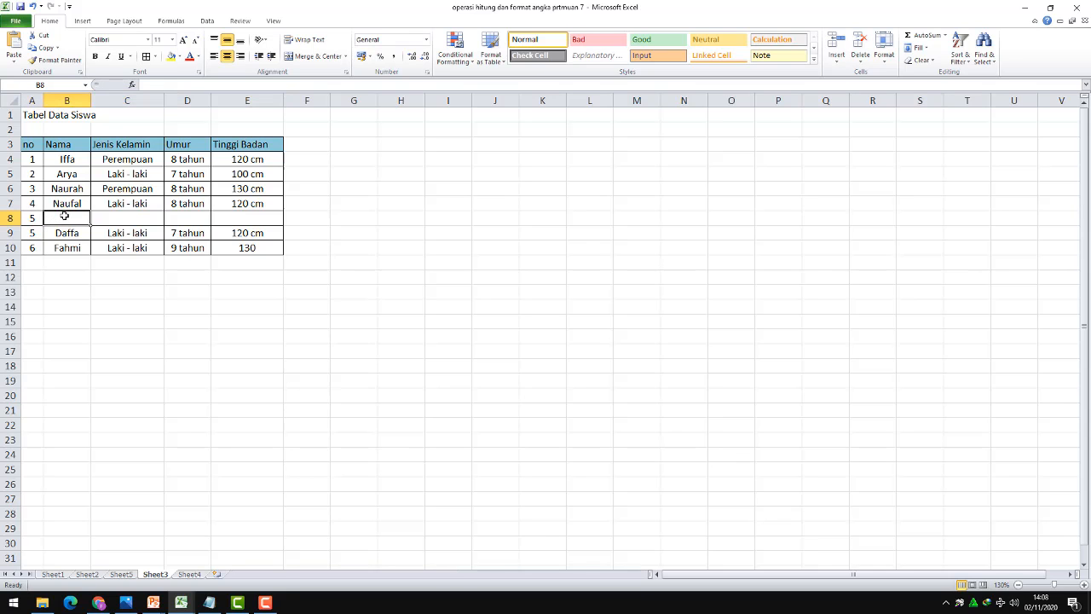
pyautogui.write('R')
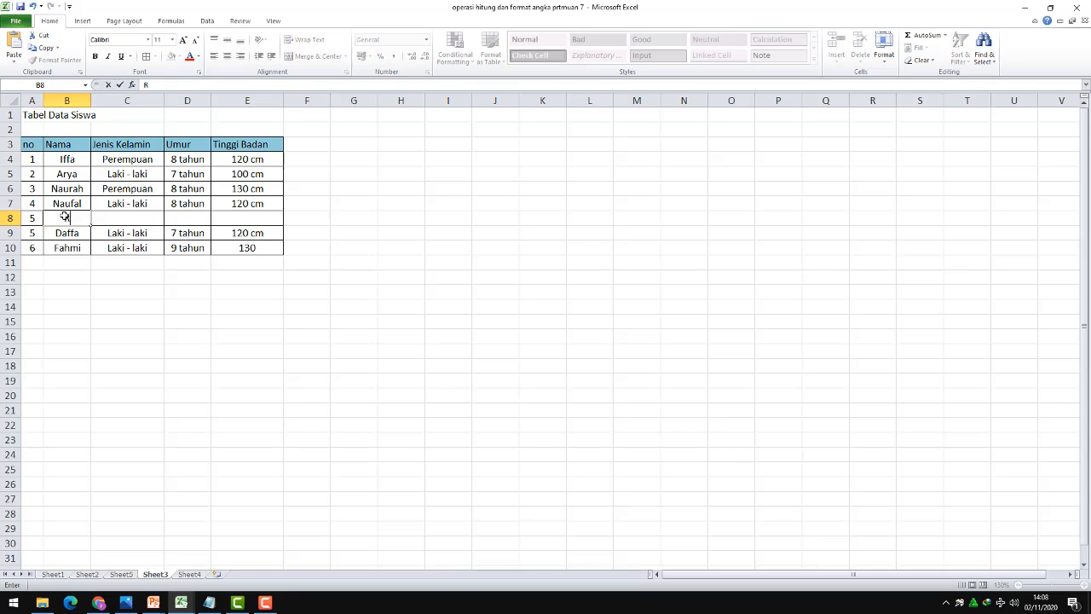
pyautogui.write('iski')
pyautogui.press('Tab')
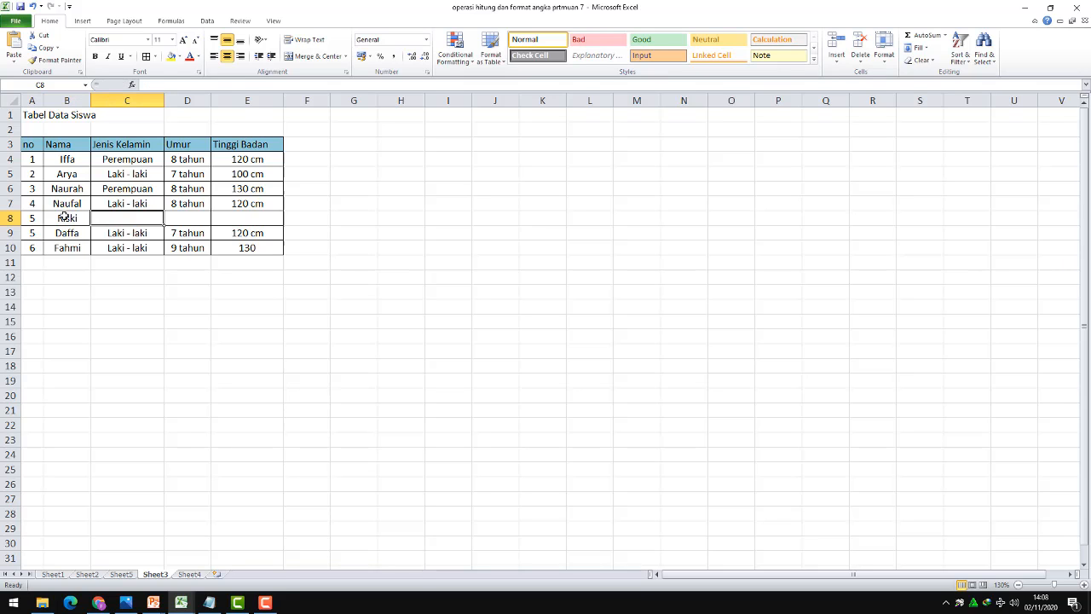
pyautogui.write('la')
pyautogui.press('Tab')
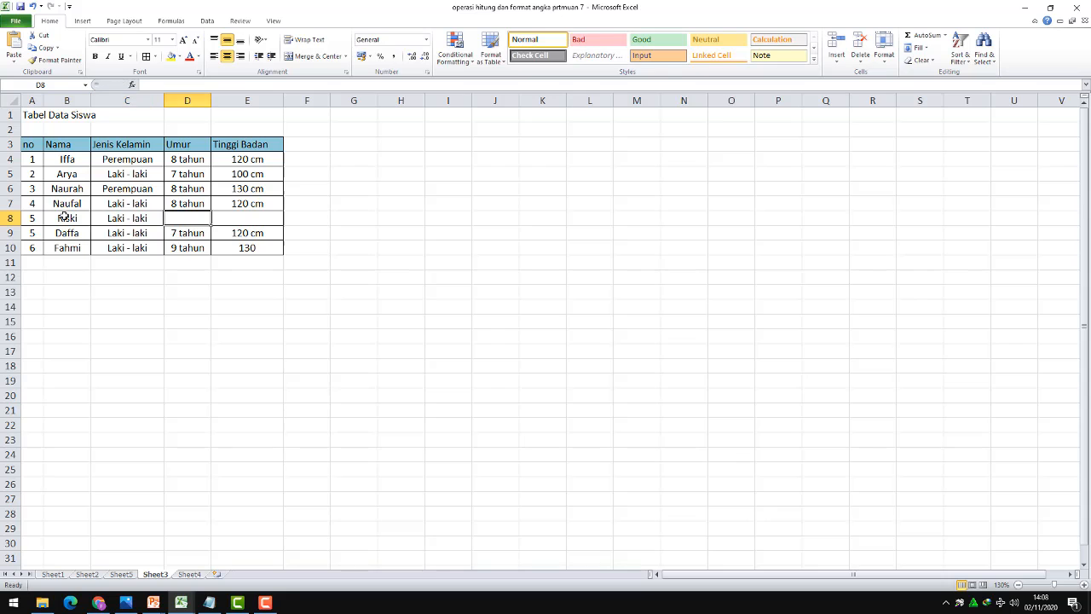
pyautogui.write('9')
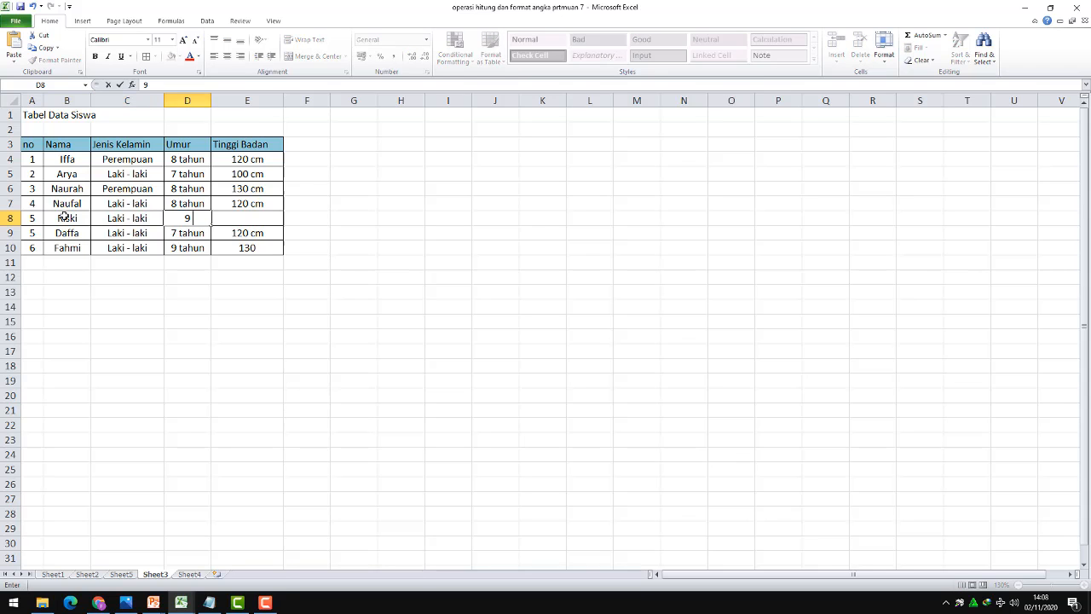
pyautogui.write(' tahu')
pyautogui.press('Tab')
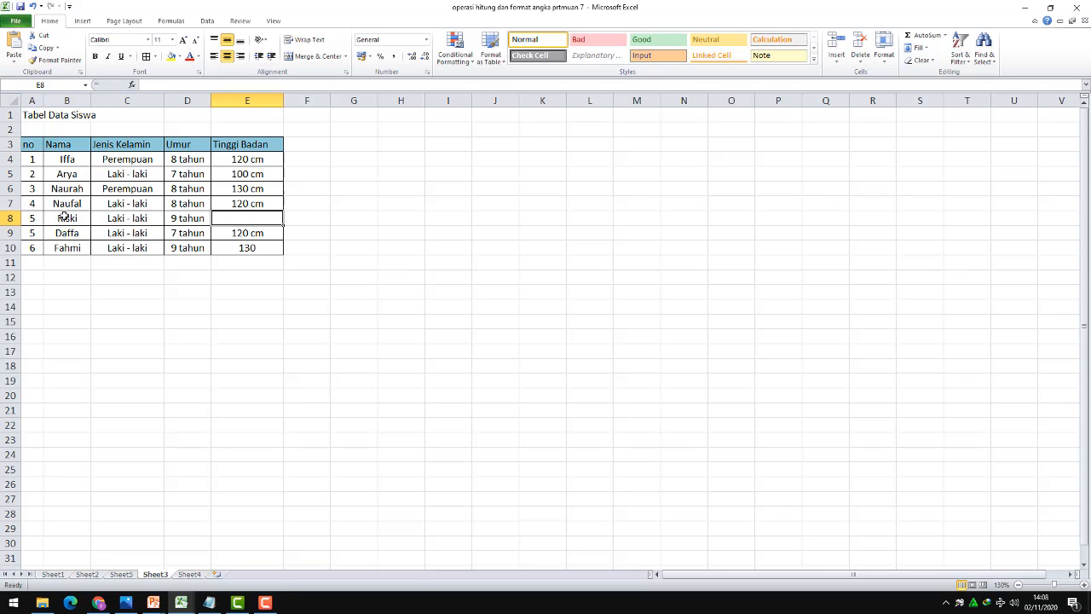
pyautogui.write('120')
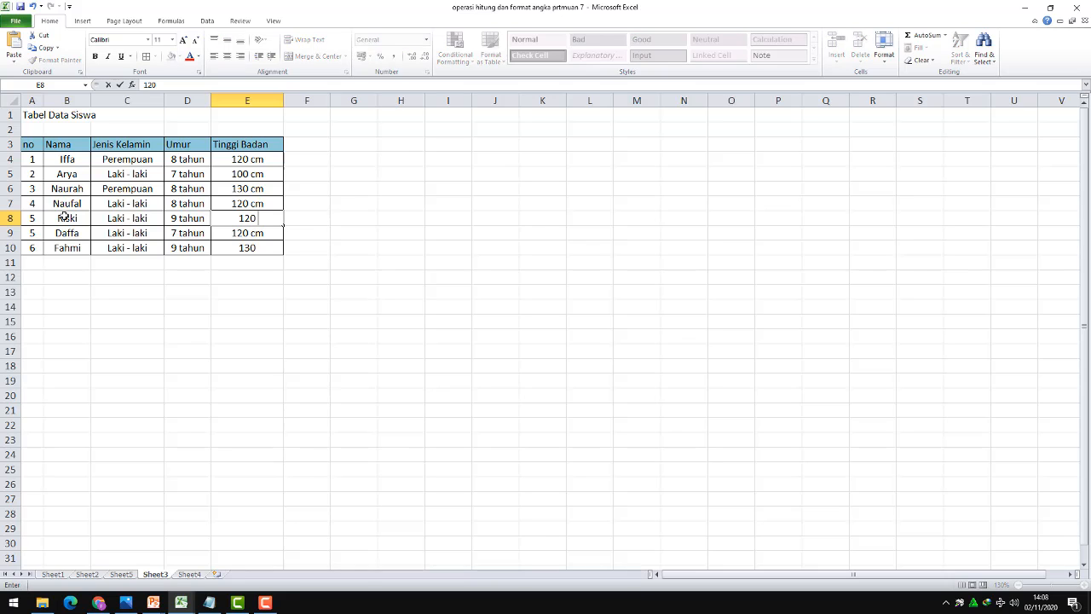
pyautogui.write(' cm')
# - Renumber the last two students in the table as 6 in A9 and 7 in A10
pyautogui.click(32, 232)
pyautogui.write('6')
pyautogui.click(32, 247)
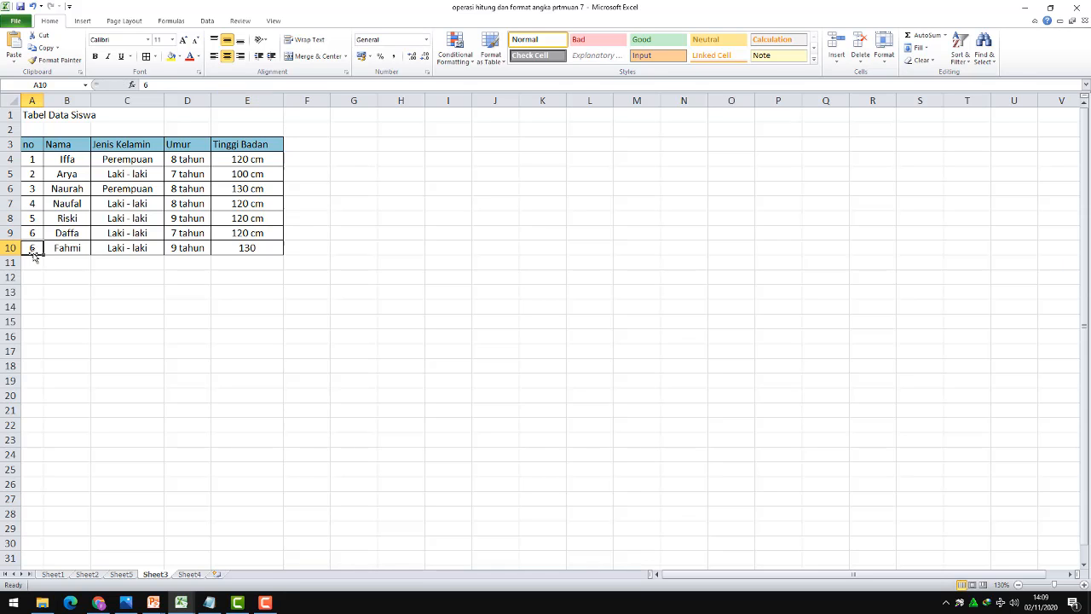
pyautogui.write('7')
pyautogui.click(191, 287)
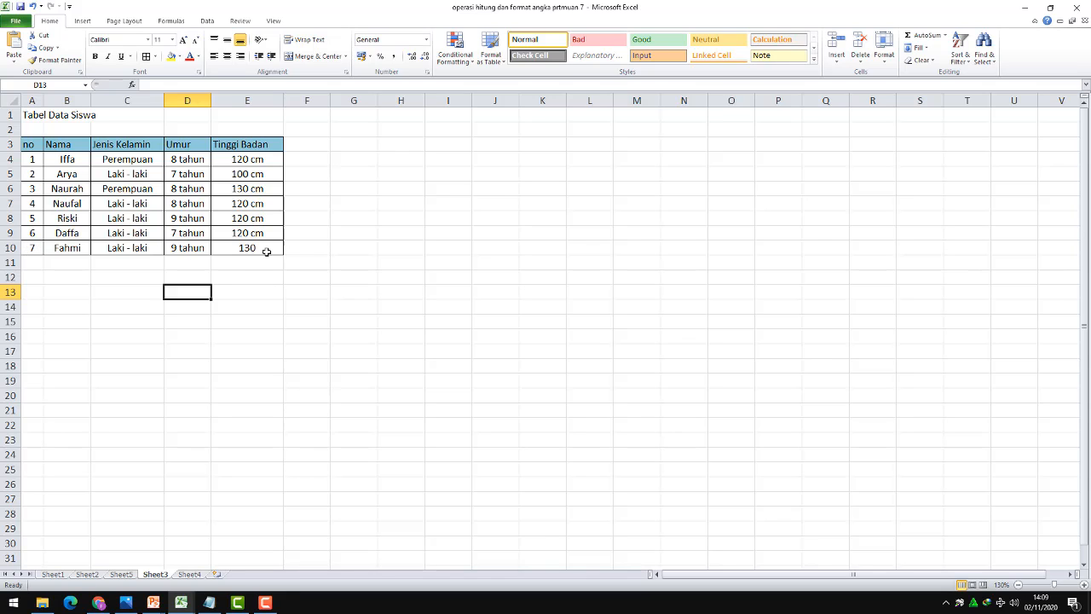
# - Clear the contents of the last student's row, A10:E10, keeping its borders
pyautogui.click(33, 247)
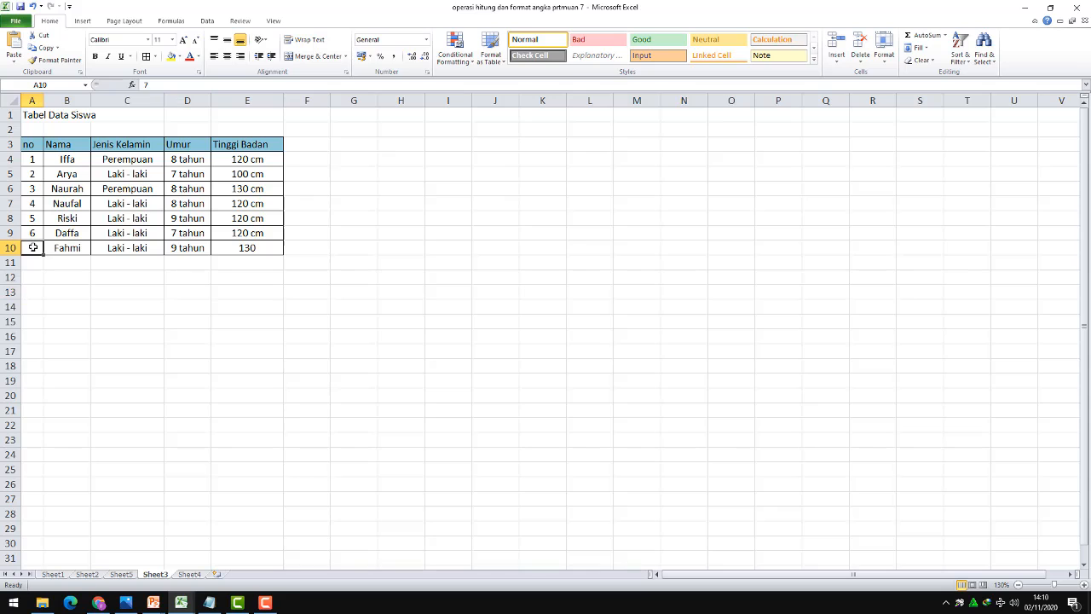
pyautogui.moveTo(39, 247); pyautogui.dragTo(33, 247)
pyautogui.moveTo(37, 247); pyautogui.dragTo(256, 251)
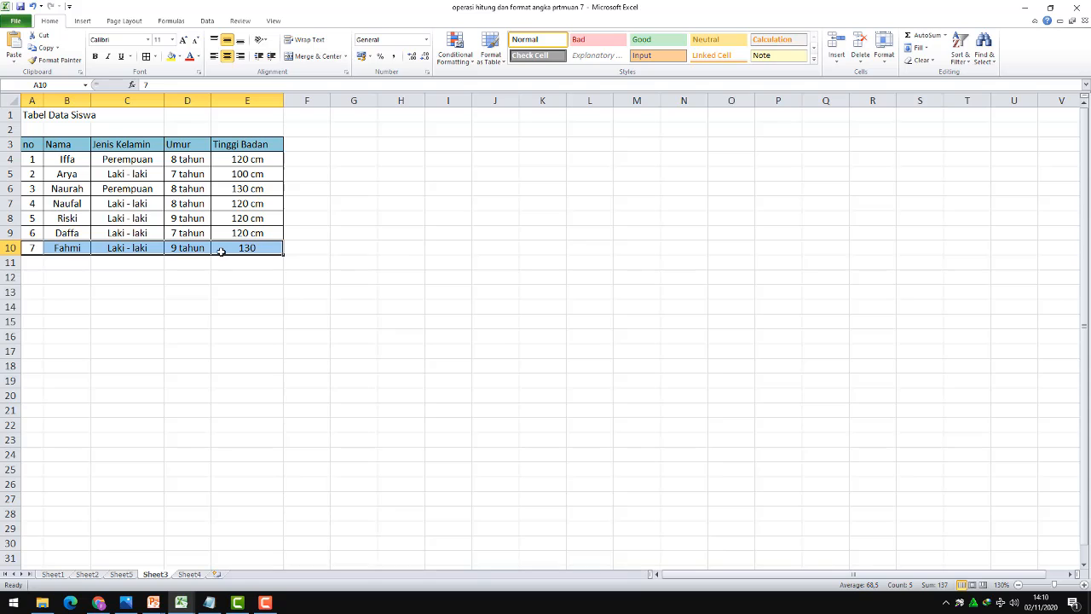
pyautogui.press('Delete')
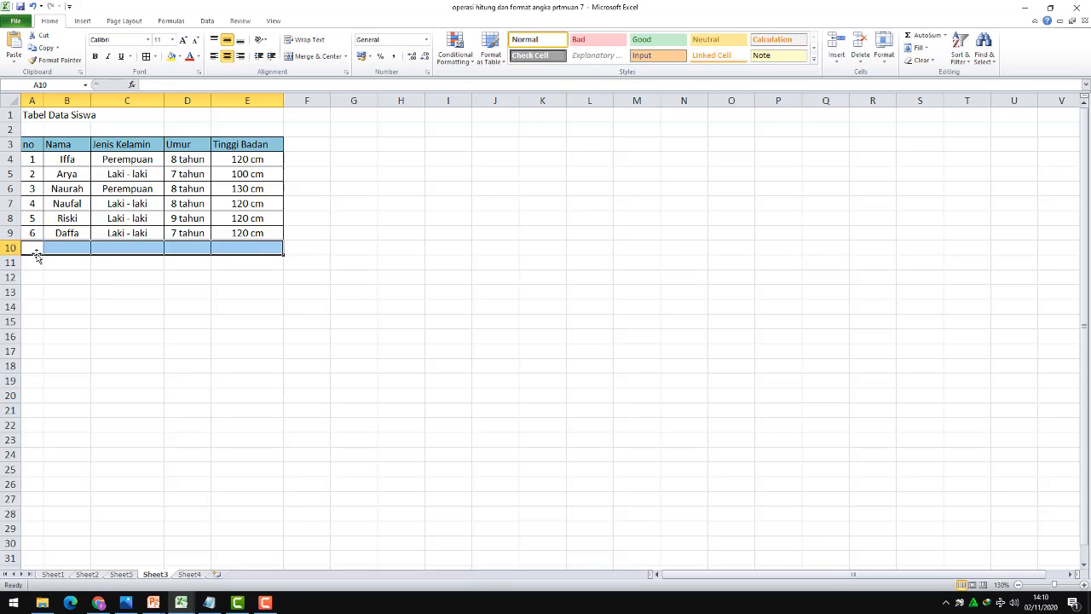
pyautogui.click(248, 262)
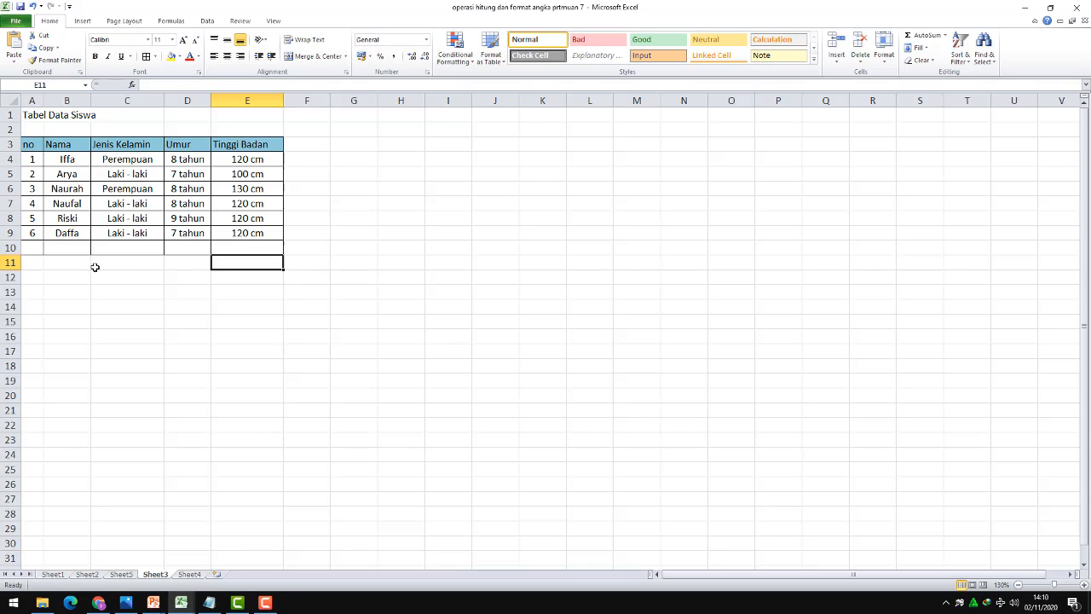
pyautogui.click(37, 263)
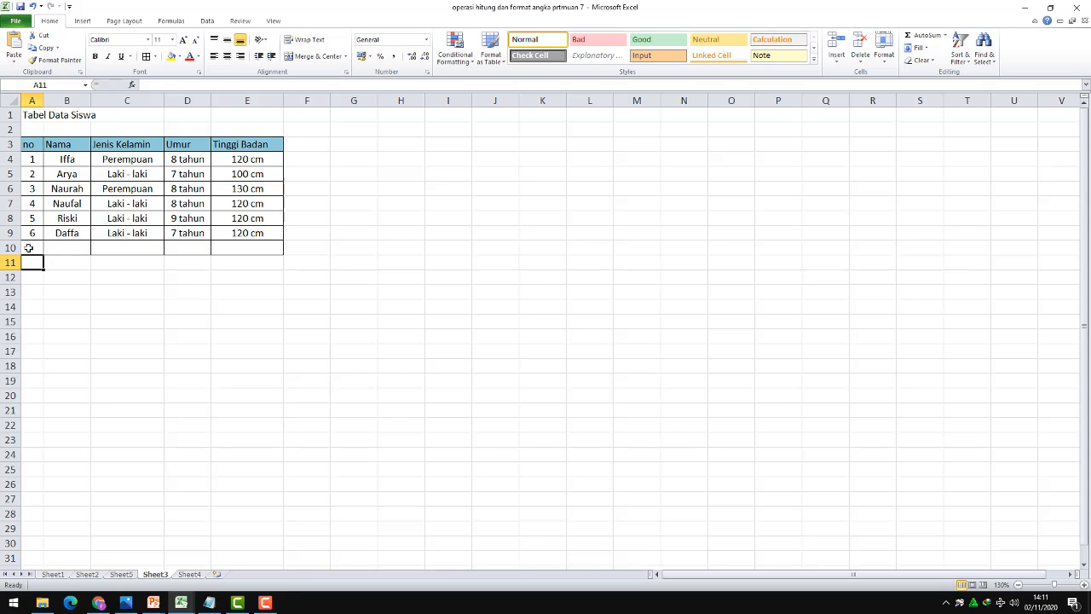
# - Try deleting the empty bordered cells A10:E10 with Shift cells left, and undo the deletion
pyautogui.moveTo(29, 247); pyautogui.dragTo(236, 245)
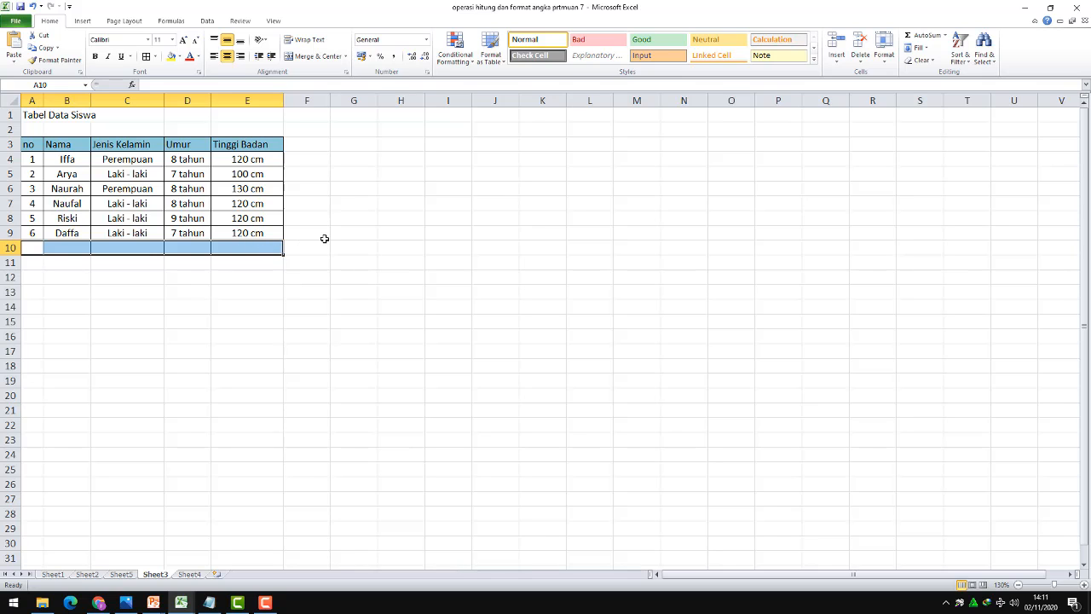
pyautogui.click(861, 60)
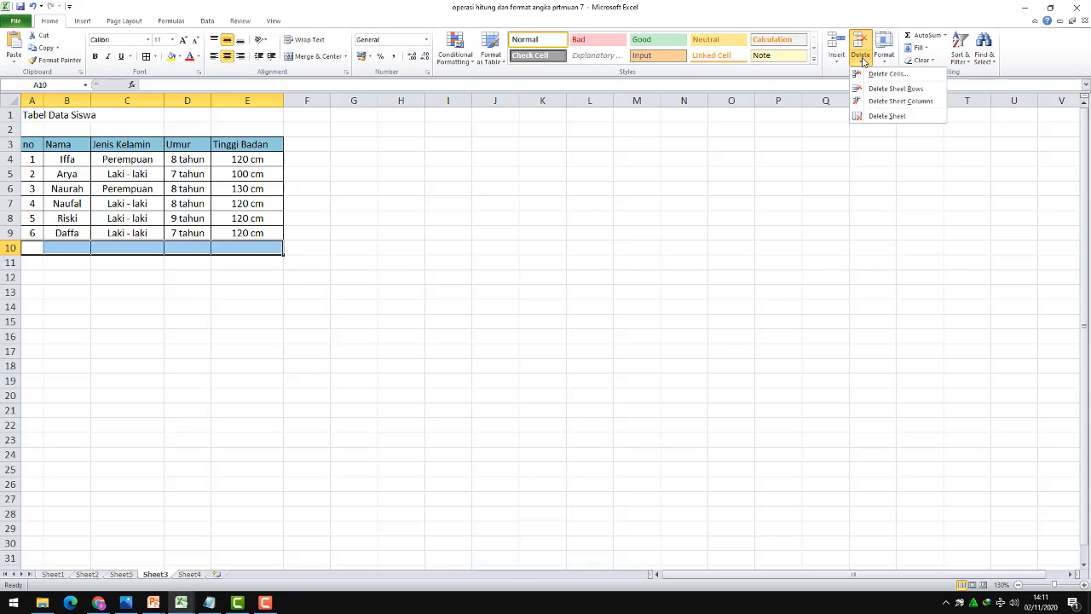
pyautogui.click(886, 74)
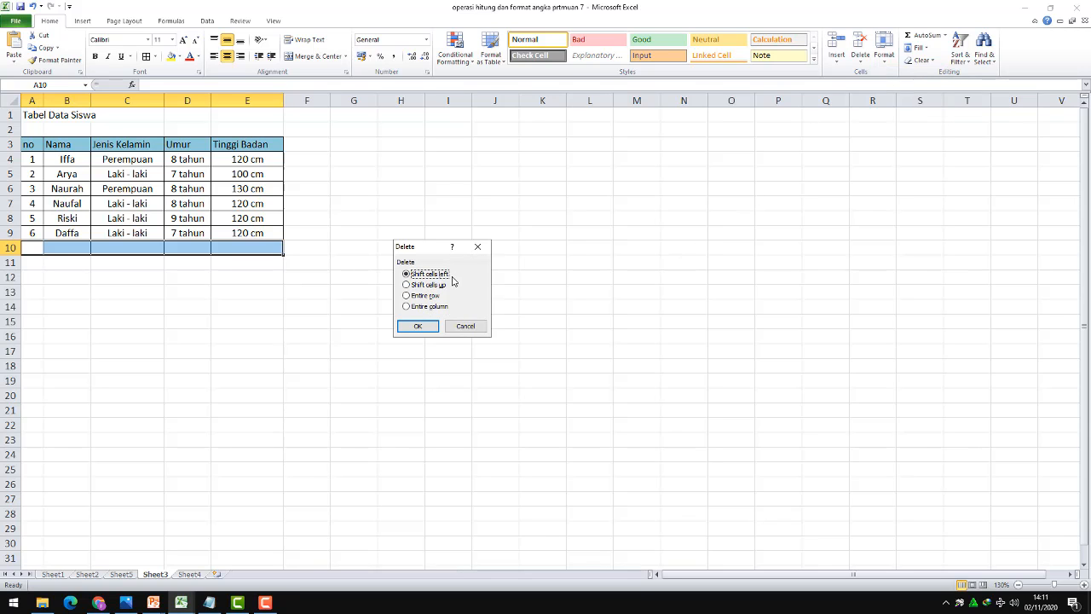
pyautogui.click(424, 325)
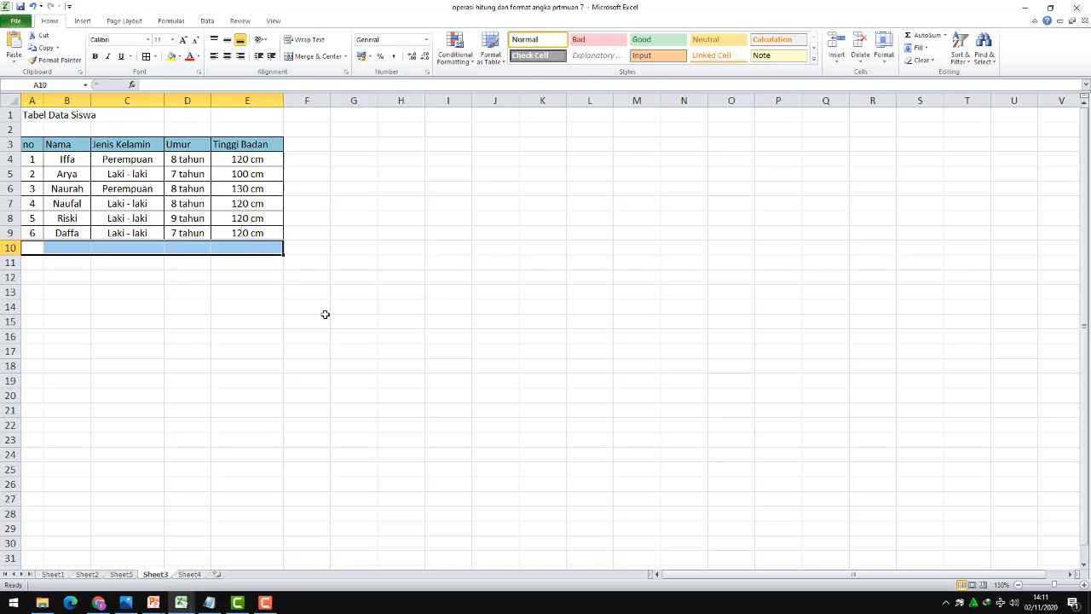
pyautogui.click(325, 315)
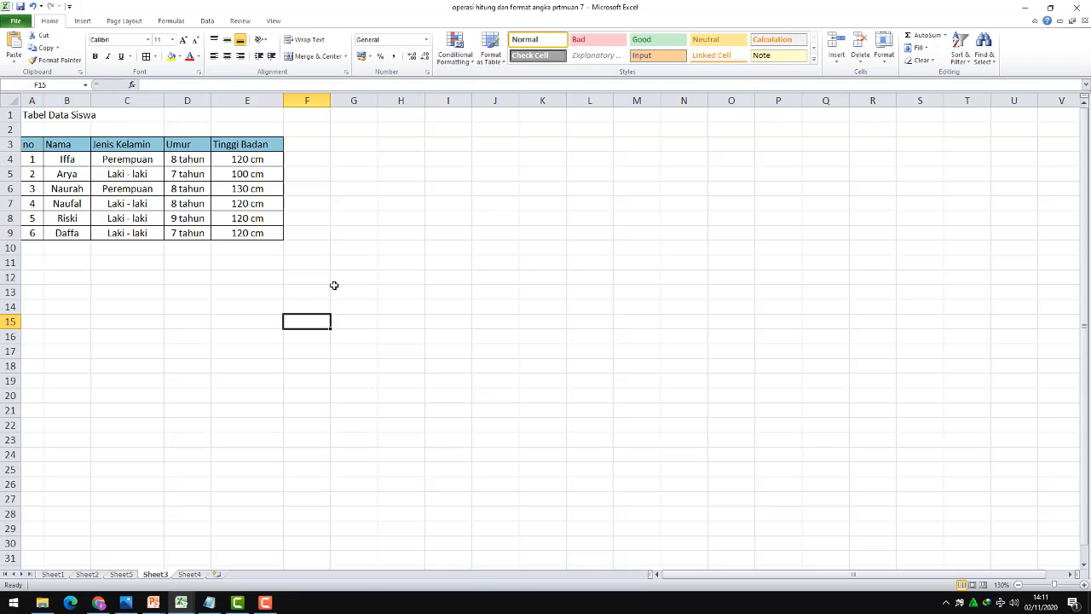
pyautogui.hotkey('ctrl', 'z')
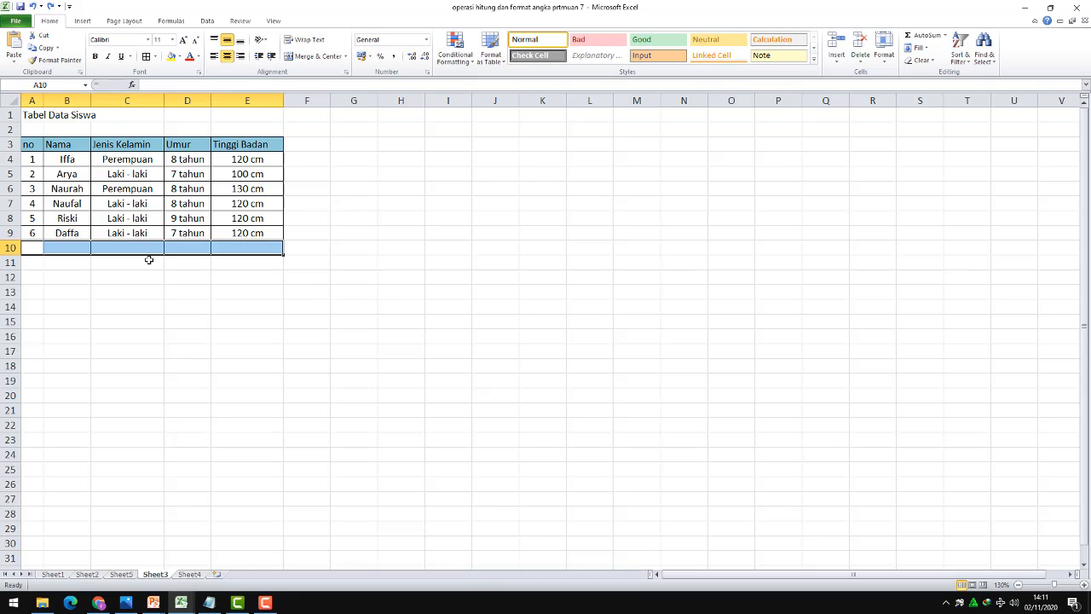
# - Delete the empty bordered cells A10:E10 below the student table with the Shift cells left option
pyautogui.rightClick(210, 249)
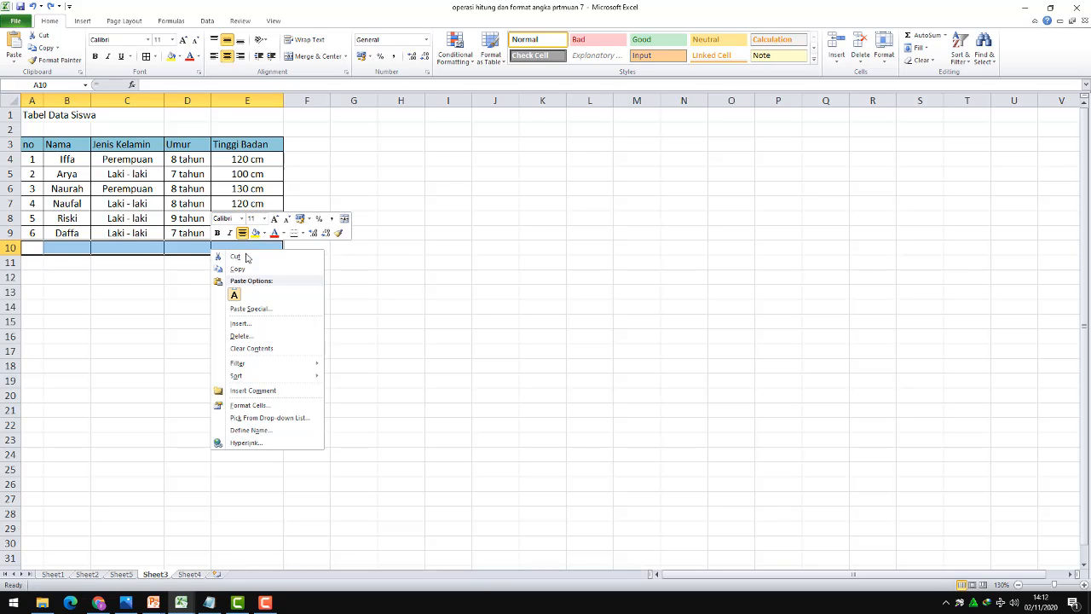
pyautogui.click(240, 336)
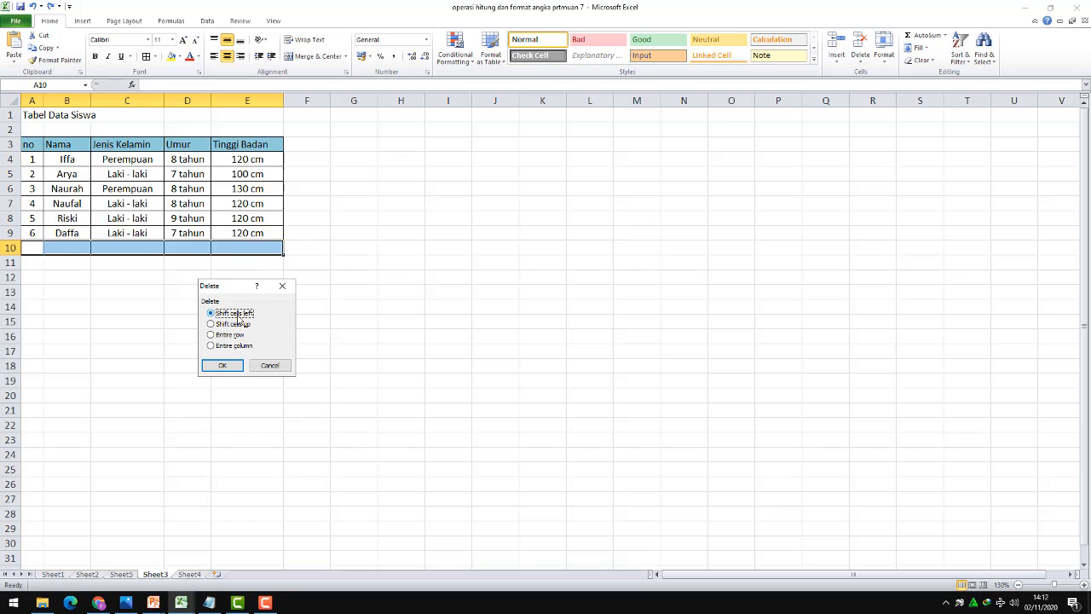
pyautogui.click(221, 367)
pyautogui.click(176, 333)
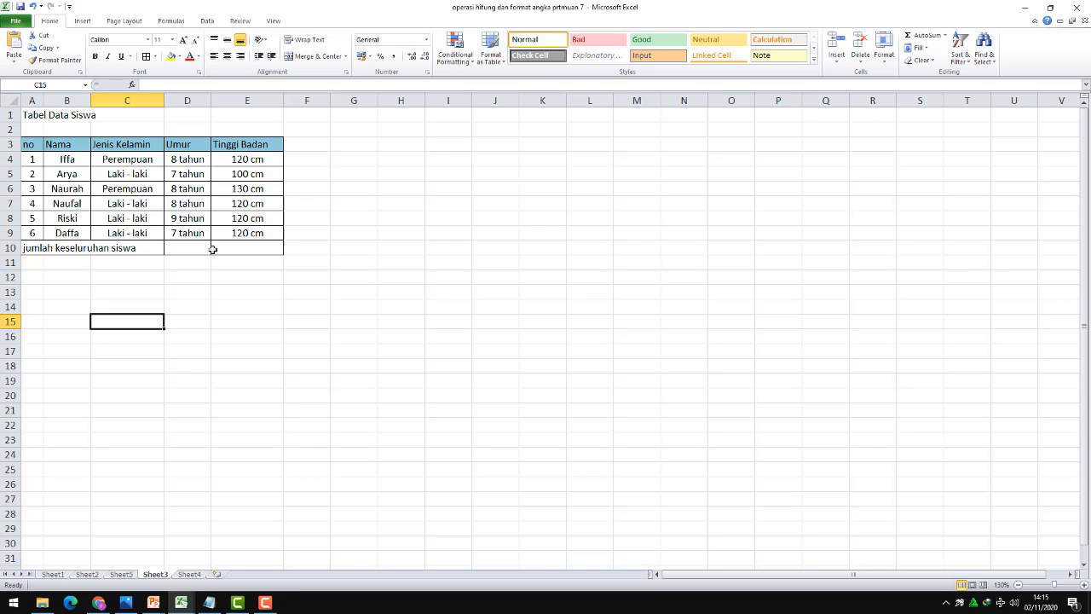
# - Merge and center cells D10:E10 beside the jumlah keseluruhan siswa label
pyautogui.click(181, 247)
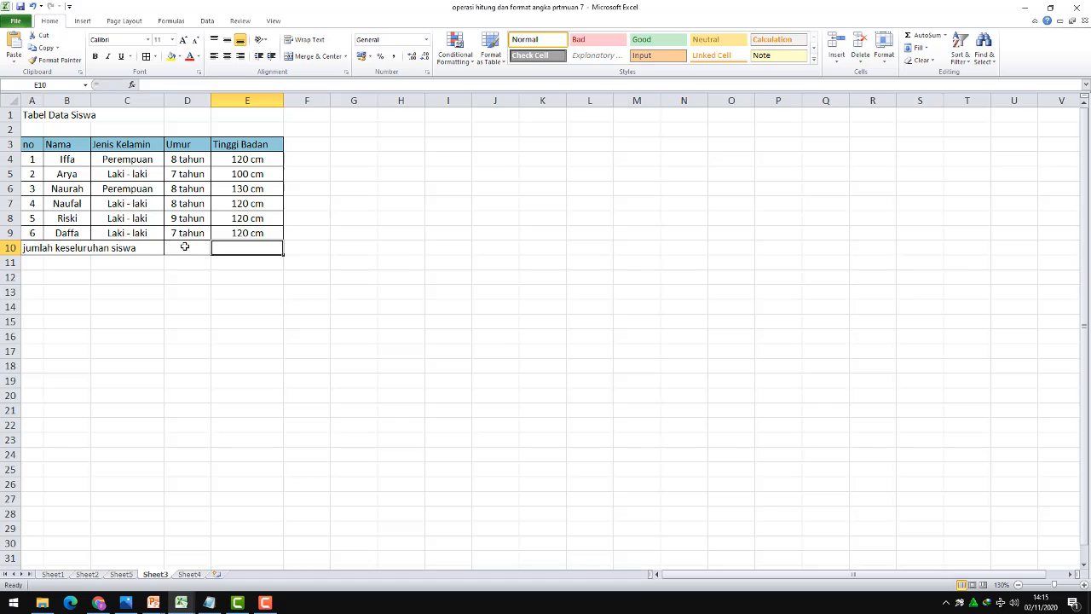
pyautogui.moveTo(187, 247); pyautogui.dragTo(227, 252)
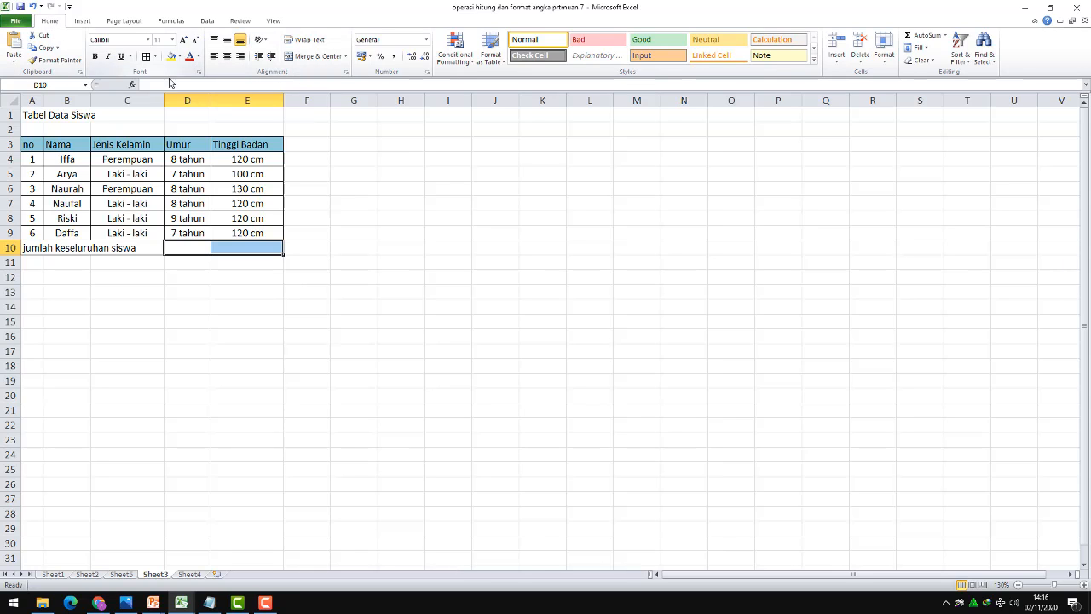
pyautogui.click(312, 59)
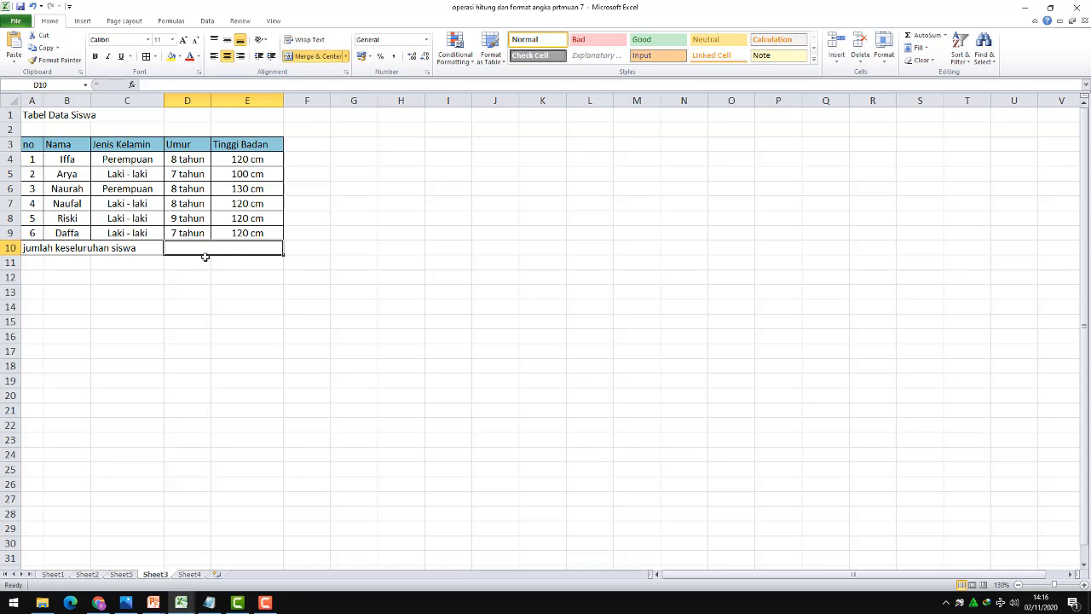
pyautogui.press('Down')
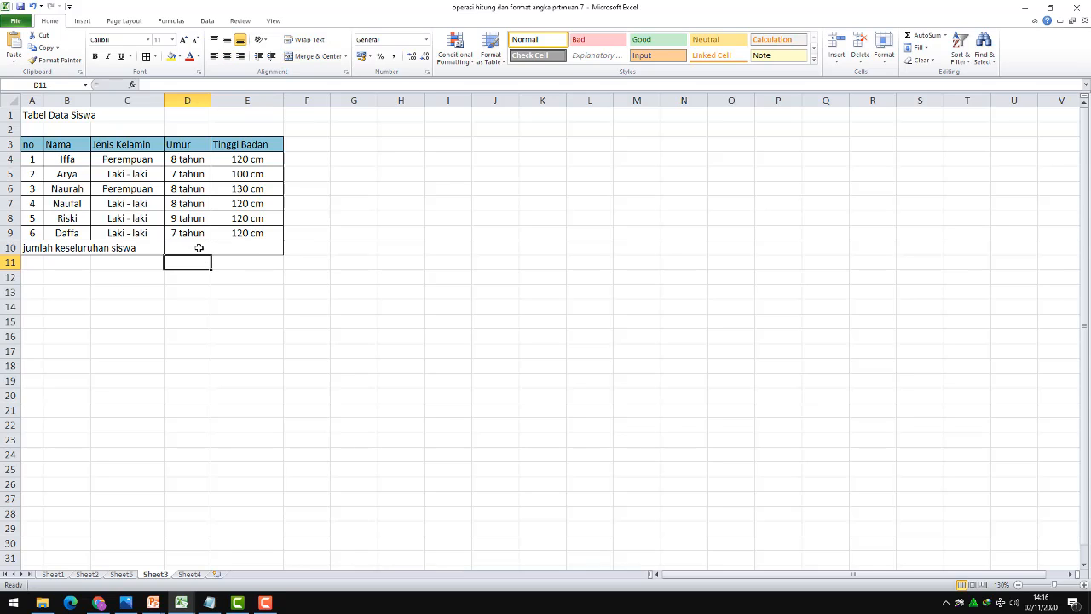
# - Enter 6 as the total number of students in the merged cell D10:E10
pyautogui.click(229, 249)
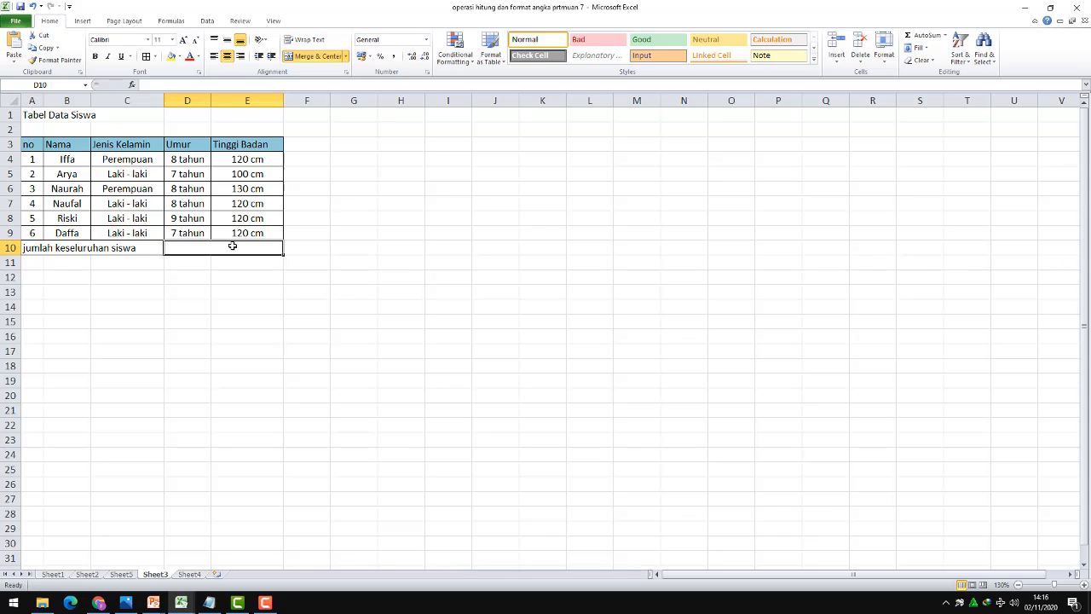
pyautogui.write('6')
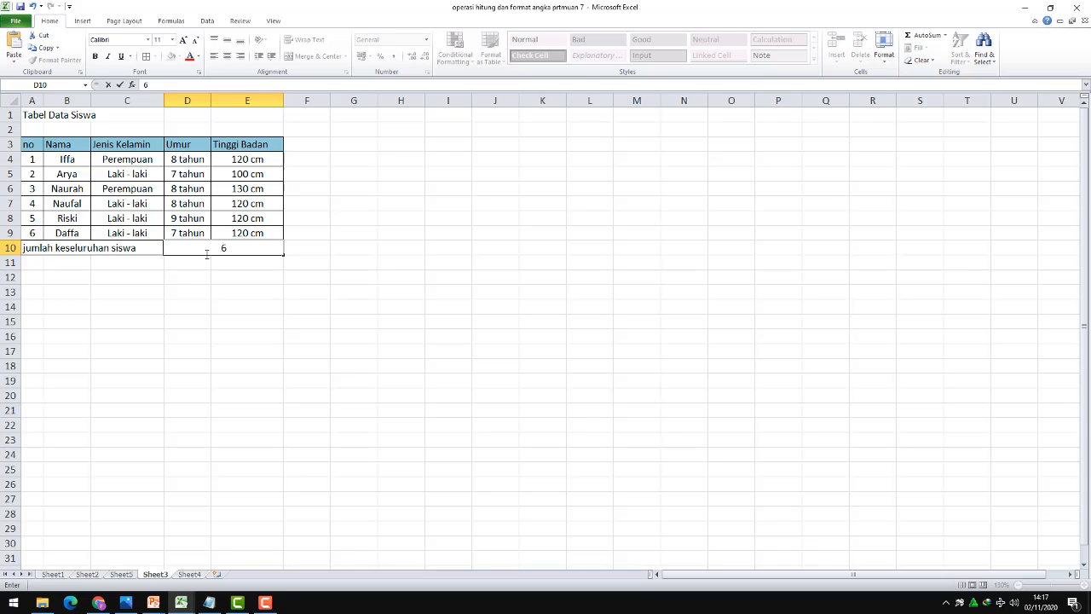
pyautogui.click(242, 275)
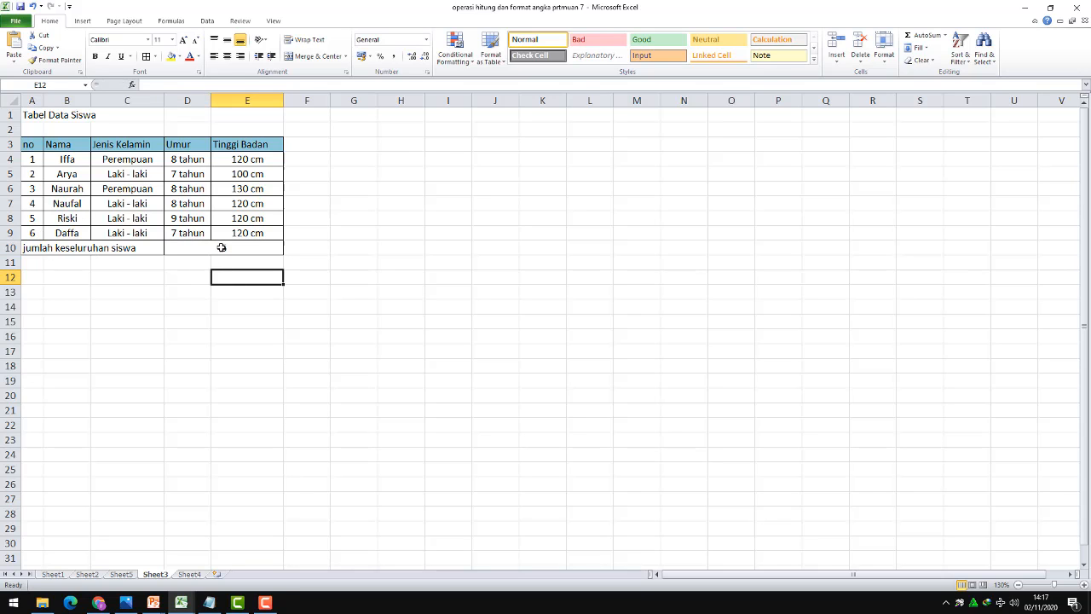